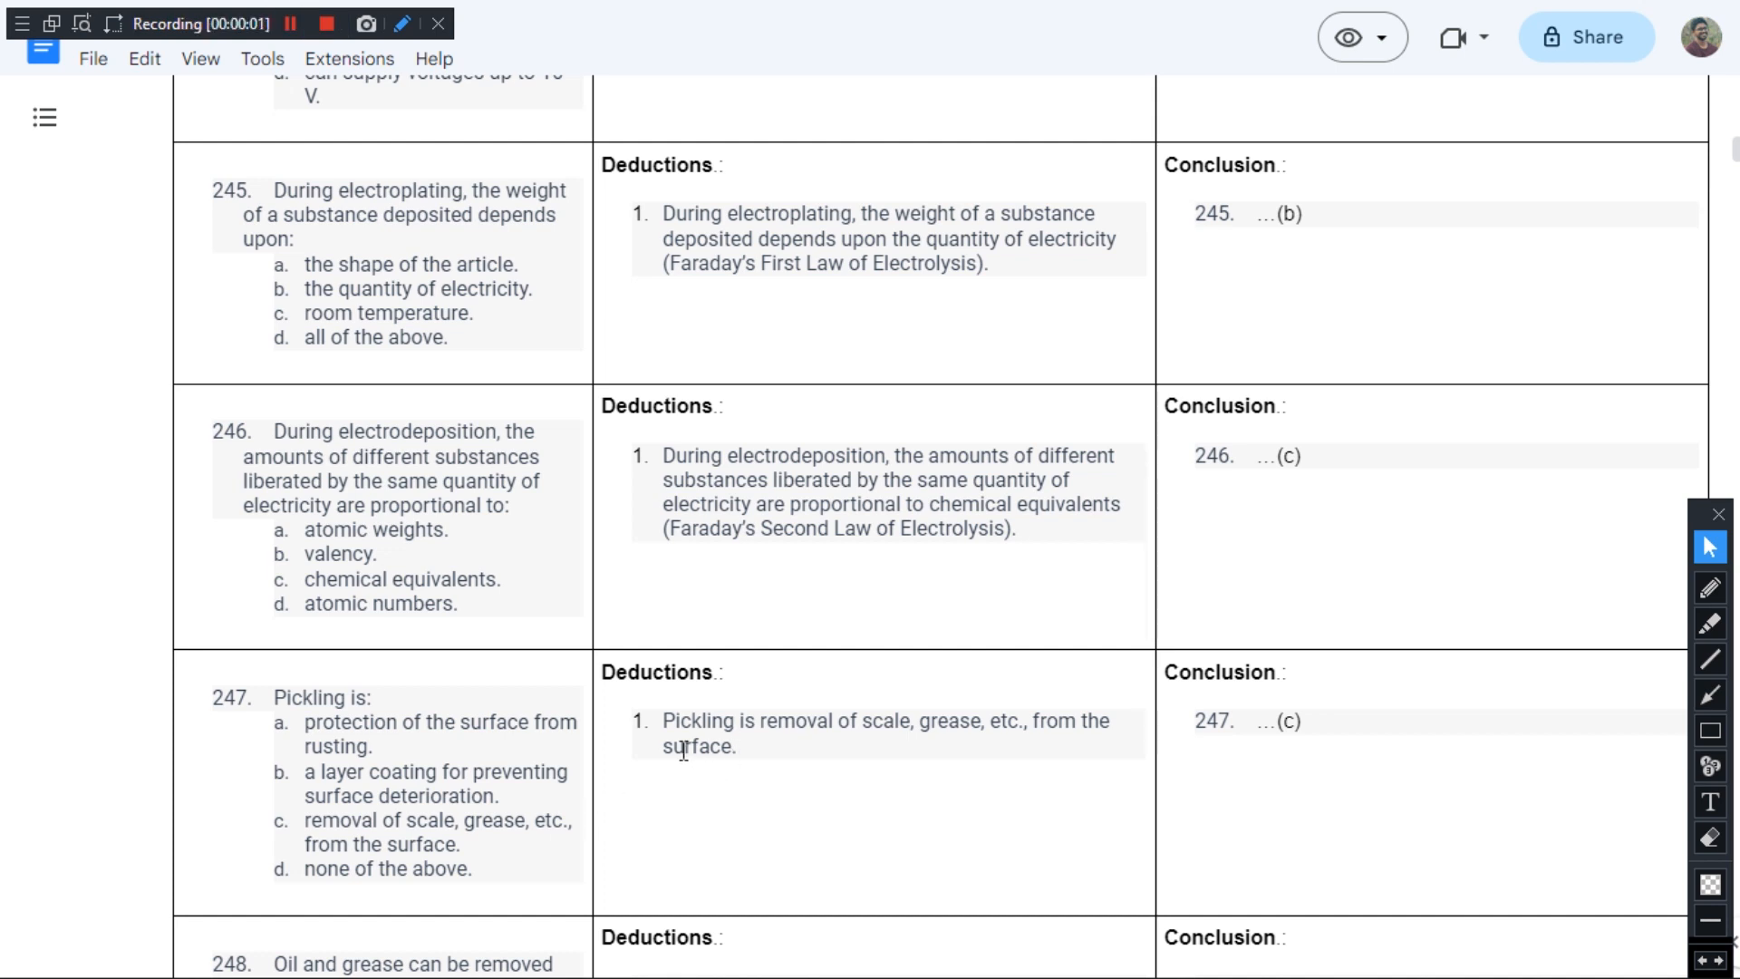
Activate the freehand pen in the screen-annotation toolbar.
{"action": "left_click", "coordinate": [1711, 587]}
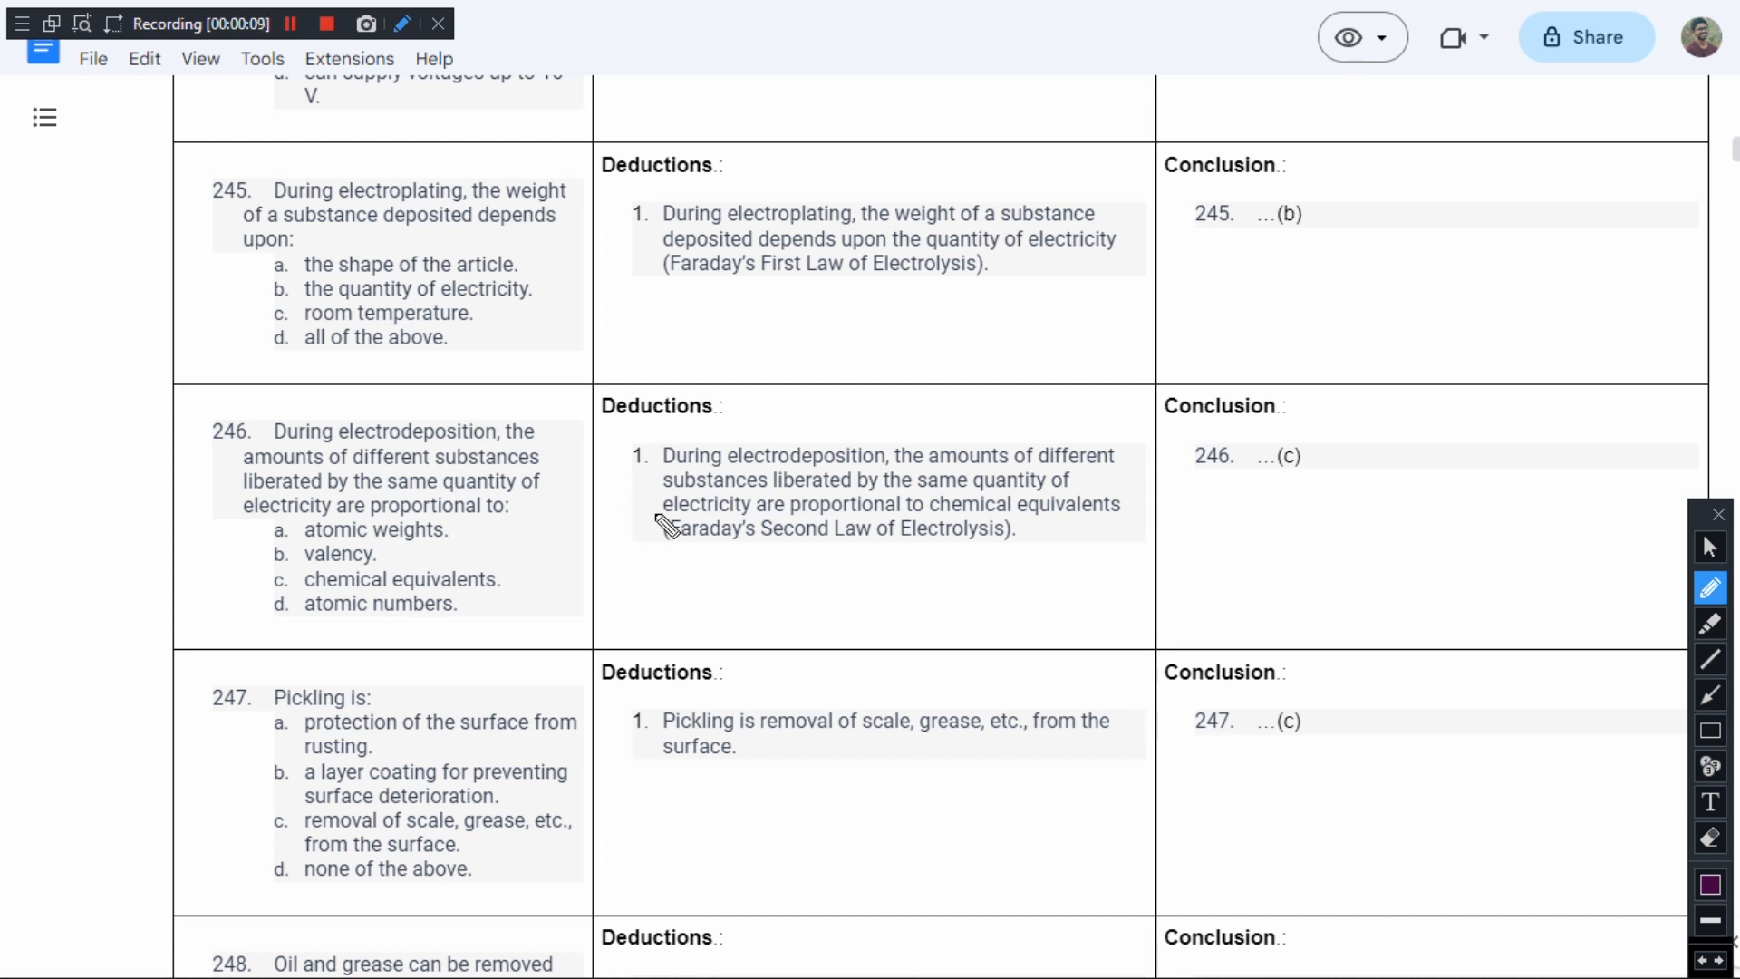
Pen an I above question 245, then a tick and arrow leading from option b.
{"action": "mouse_move", "coordinate": [403, 137]}
{"action": "left_mouse_down"}
{"action": "mouse_move", "coordinate": [415, 147]}
{"action": "mouse_move", "coordinate": [361, 142]}
{"action": "left_mouse_up"}
{"action": "mouse_move", "coordinate": [438, 92]}
{"action": "left_mouse_down"}
{"action": "mouse_move", "coordinate": [463, 129]}
{"action": "mouse_move", "coordinate": [443, 157]}
{"action": "left_mouse_up"}
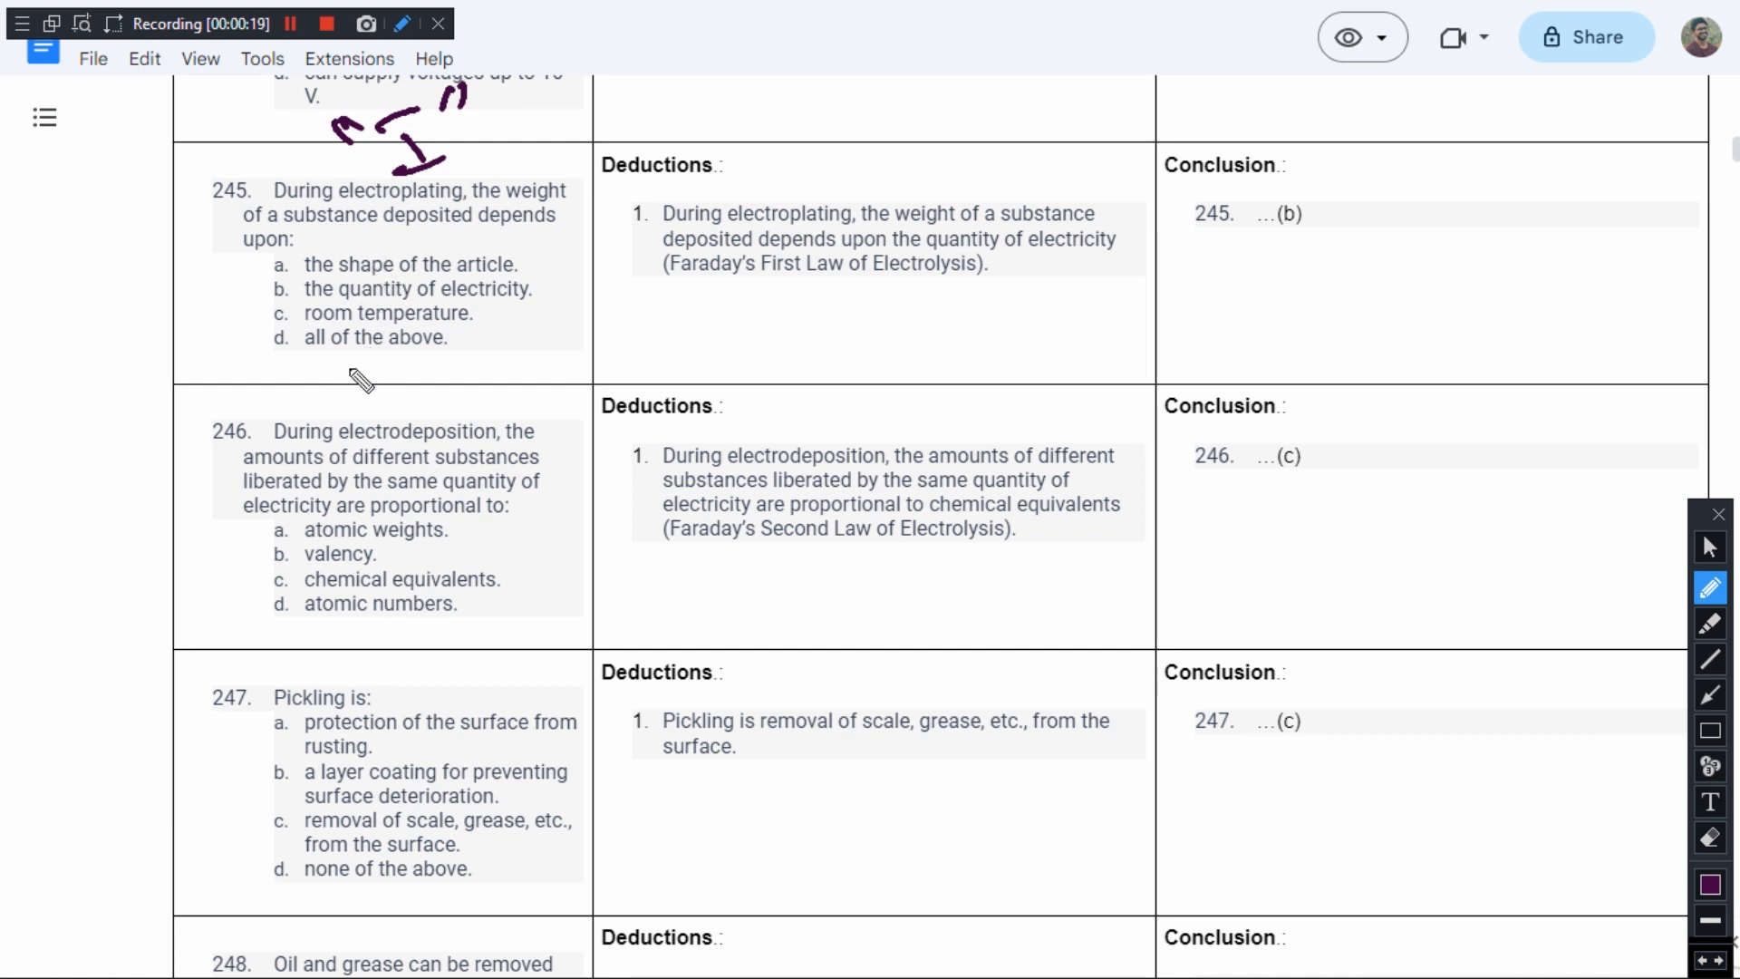
{"action": "mouse_move", "coordinate": [528, 291]}
{"action": "left_mouse_down"}
{"action": "mouse_move", "coordinate": [568, 252]}
{"action": "mouse_move", "coordinate": [666, 351]}
{"action": "left_mouse_up"}
Write and underline 'charge' after the arrow, then dot option b as the answer.
{"action": "mouse_move", "coordinate": [746, 292]}
{"action": "left_mouse_down"}
{"action": "mouse_move", "coordinate": [742, 365]}
{"action": "mouse_move", "coordinate": [924, 312]}
{"action": "mouse_move", "coordinate": [788, 394]}
{"action": "left_mouse_up"}
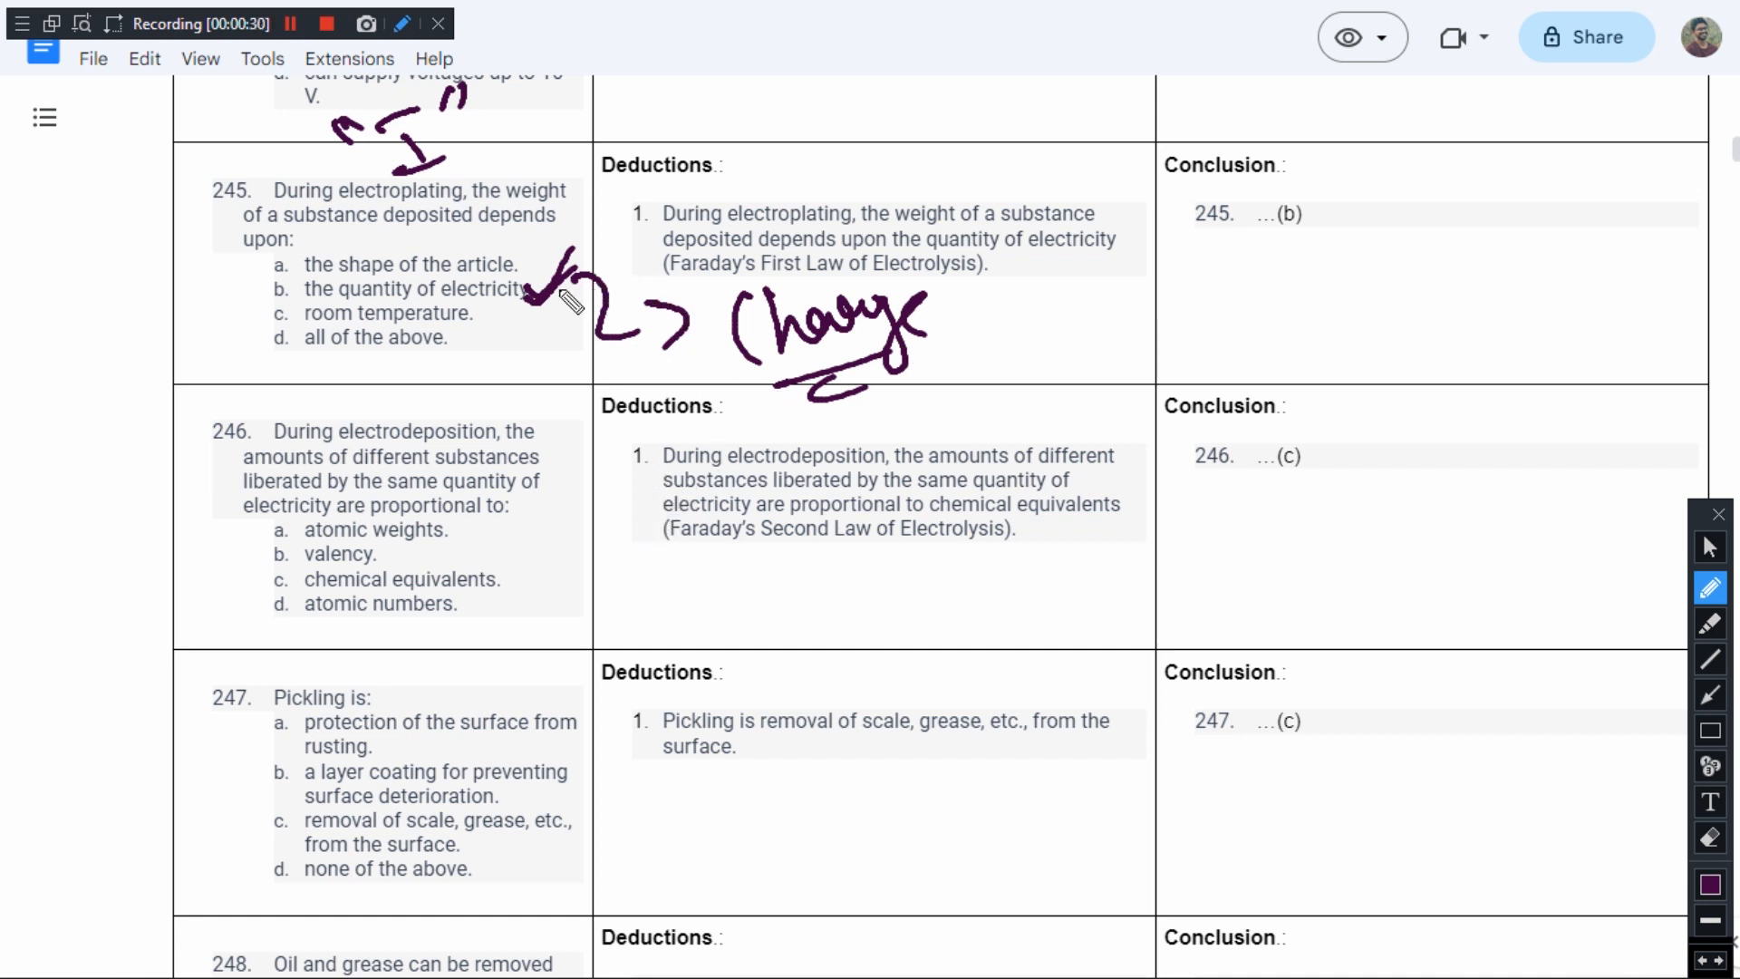
{"action": "left_click_drag", "start_coordinate": [272, 289], "coordinate": [289, 294]}
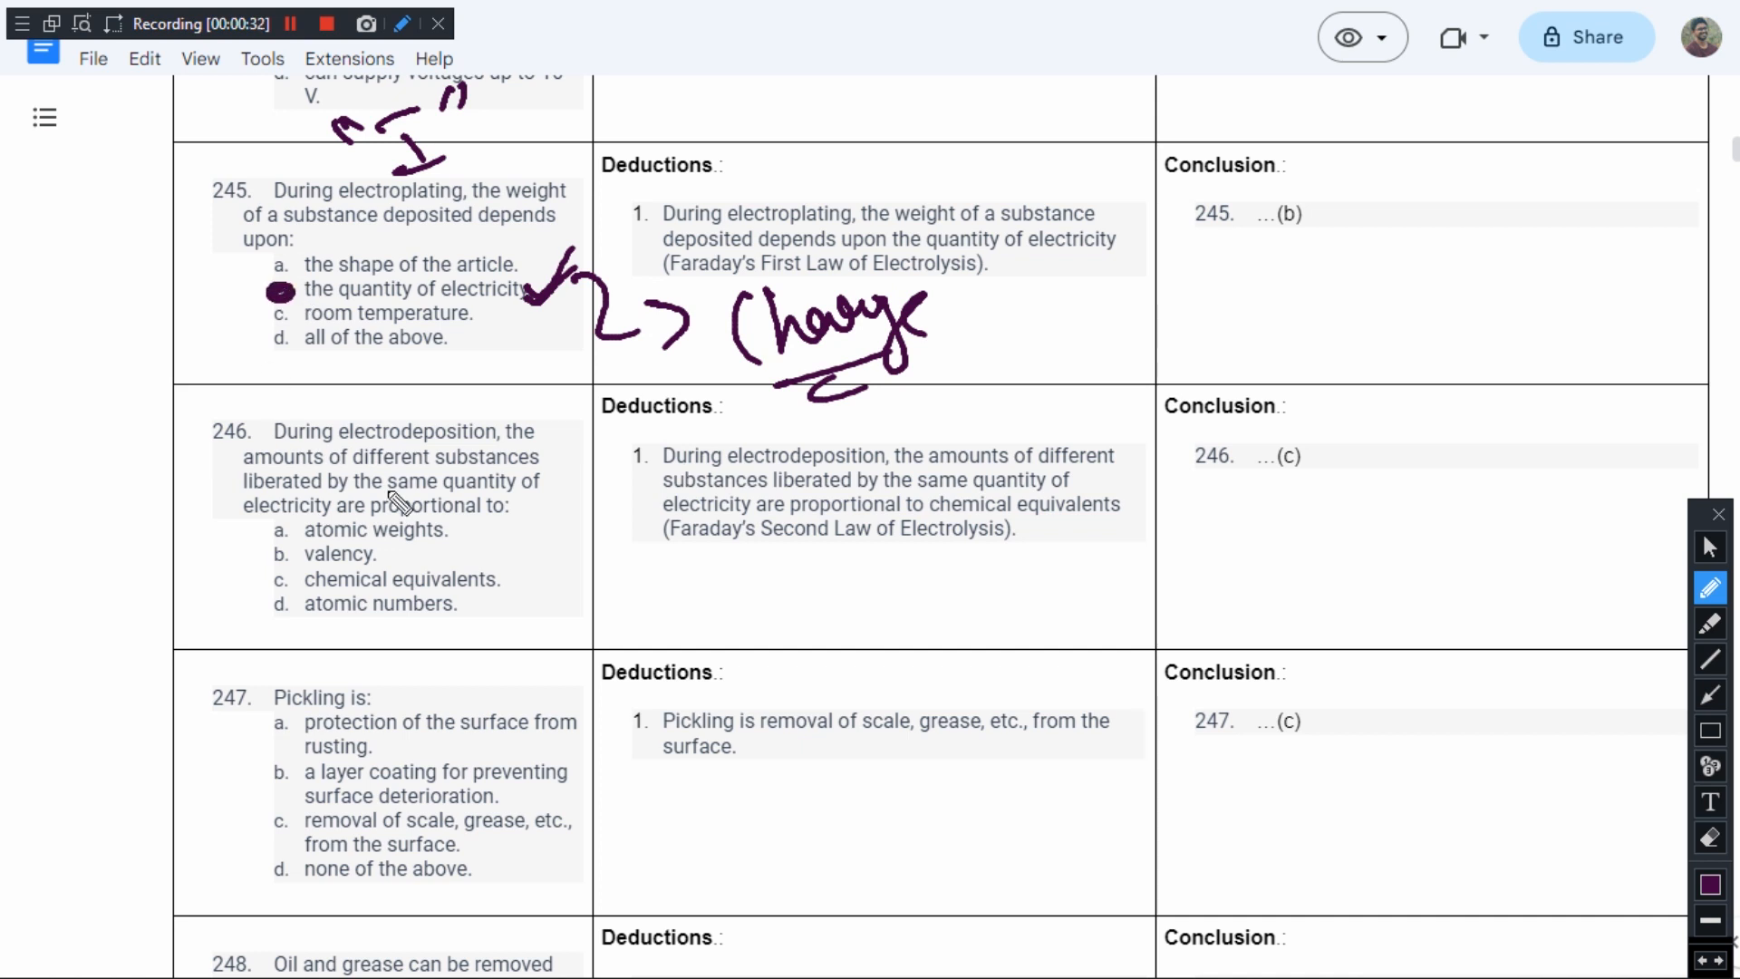